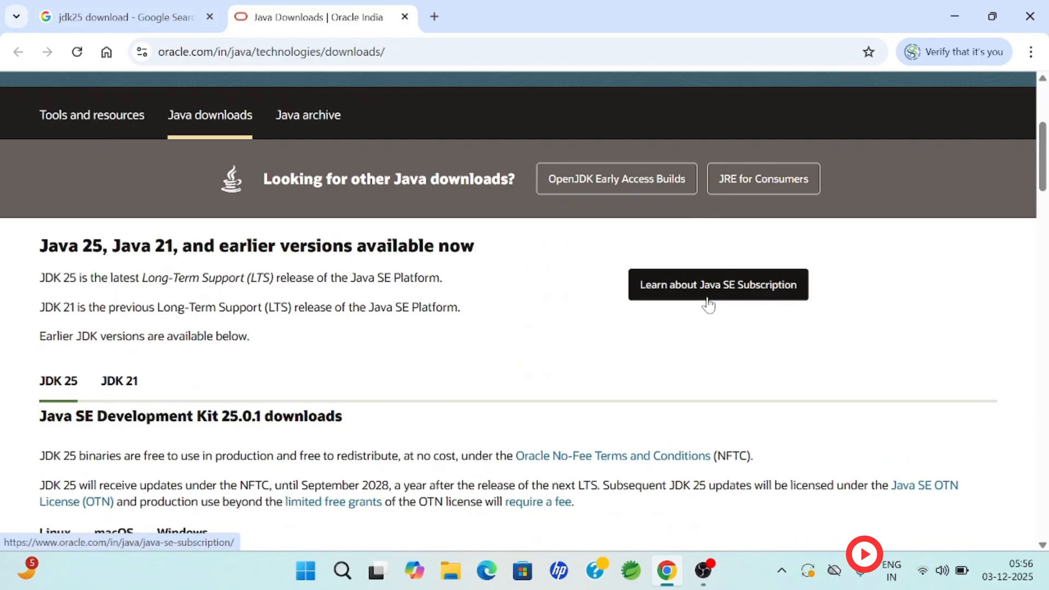
Download the JDK 25 x64 Installer for Windows, jdk-25_windows-x64_bin.exe, from the Oracle Java downloads page
scroll(709, 305, down, 2)
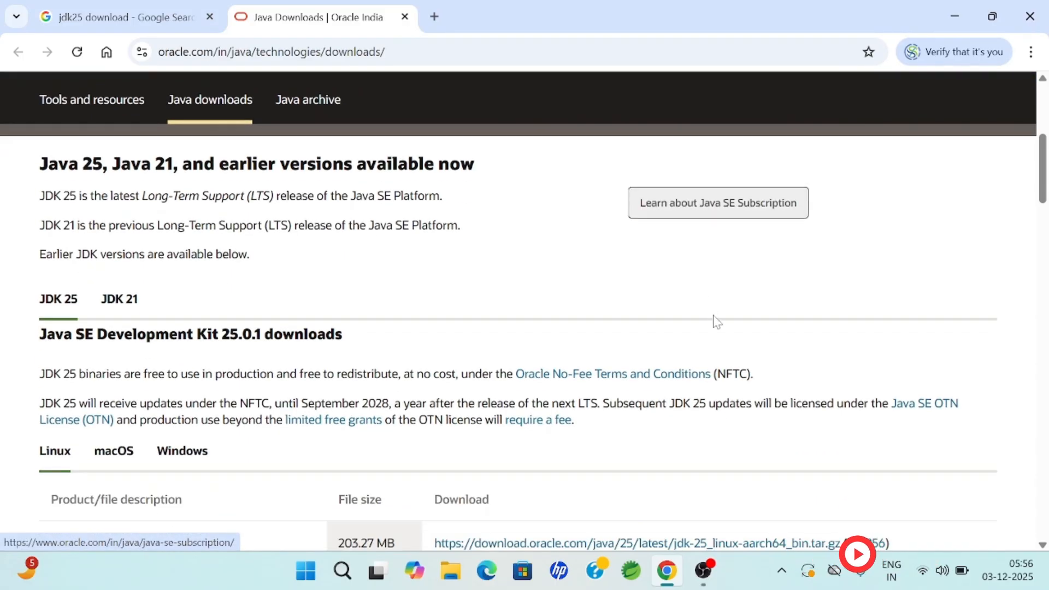
scroll(762, 345, down, 1)
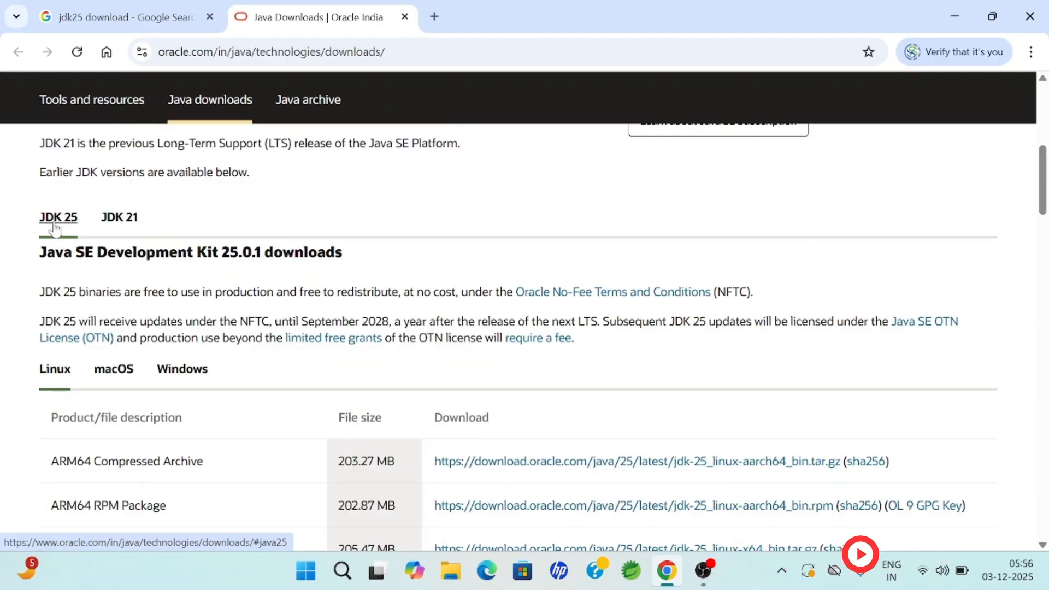
scroll(65, 238, down, 1)
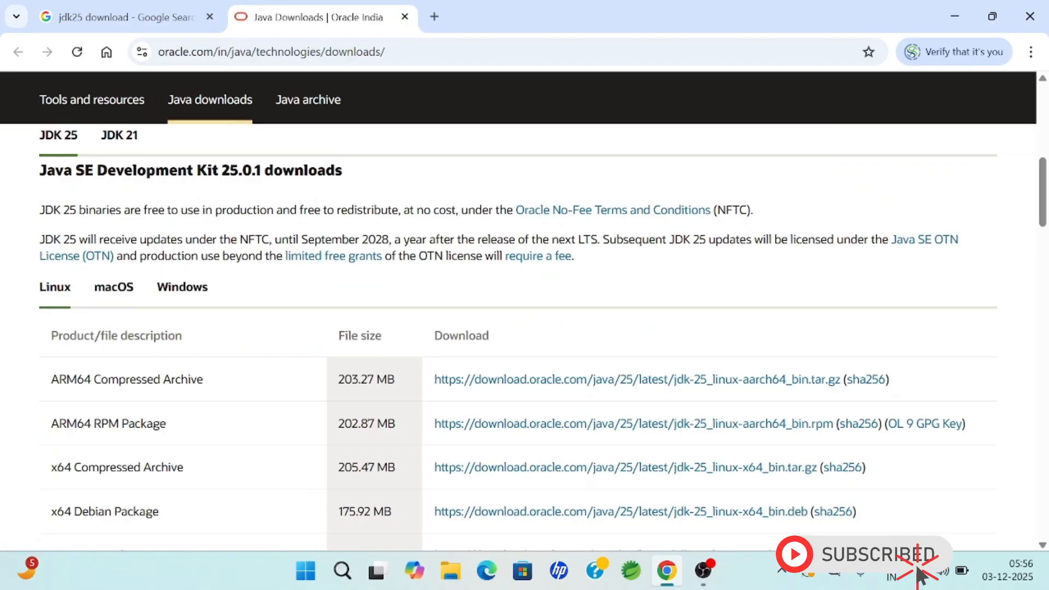
scroll(172, 380, down, 1)
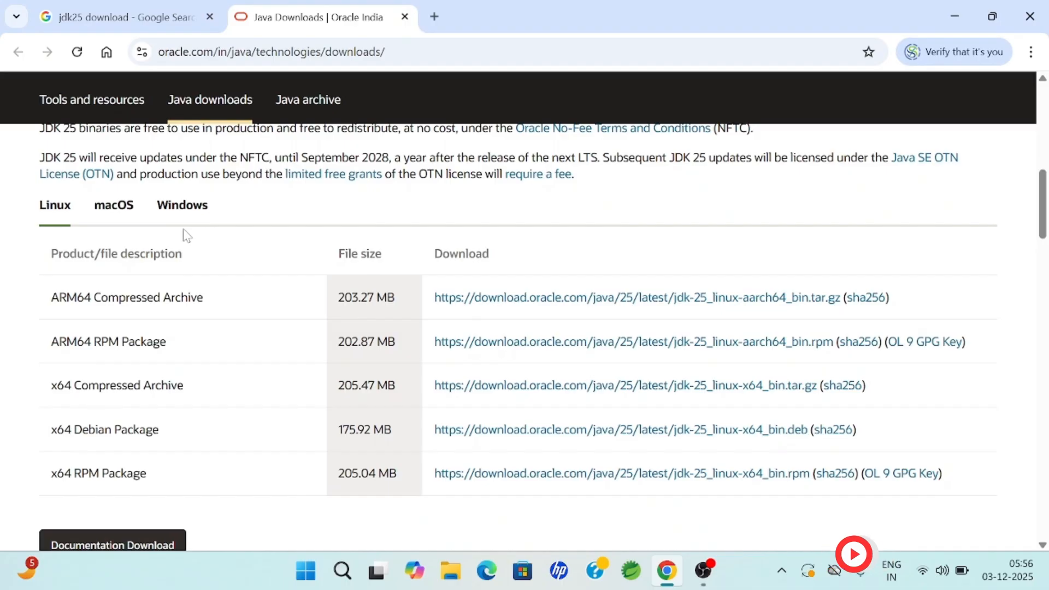
click(182, 210)
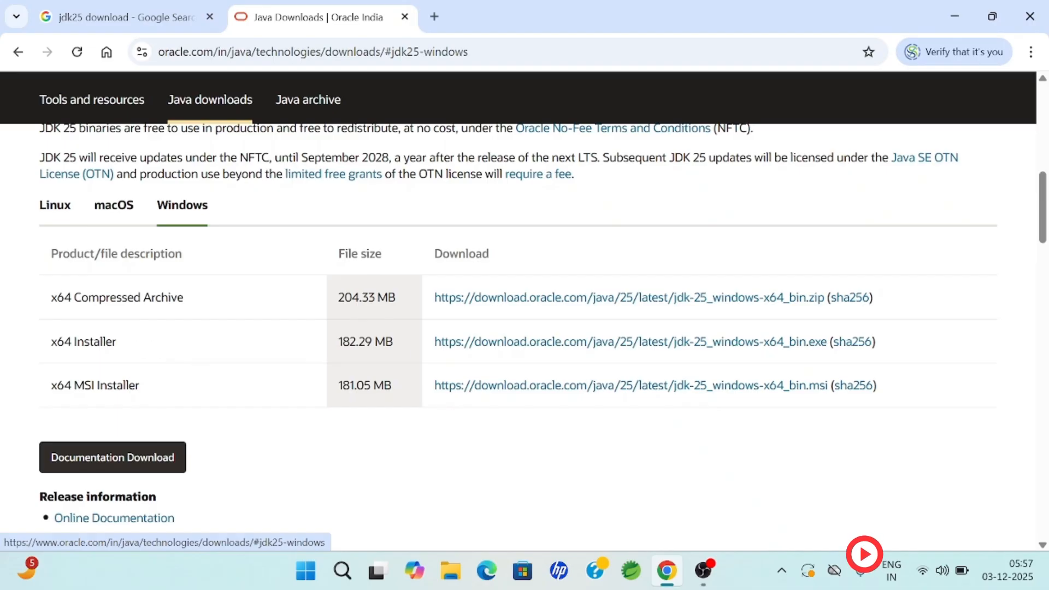
click(546, 349)
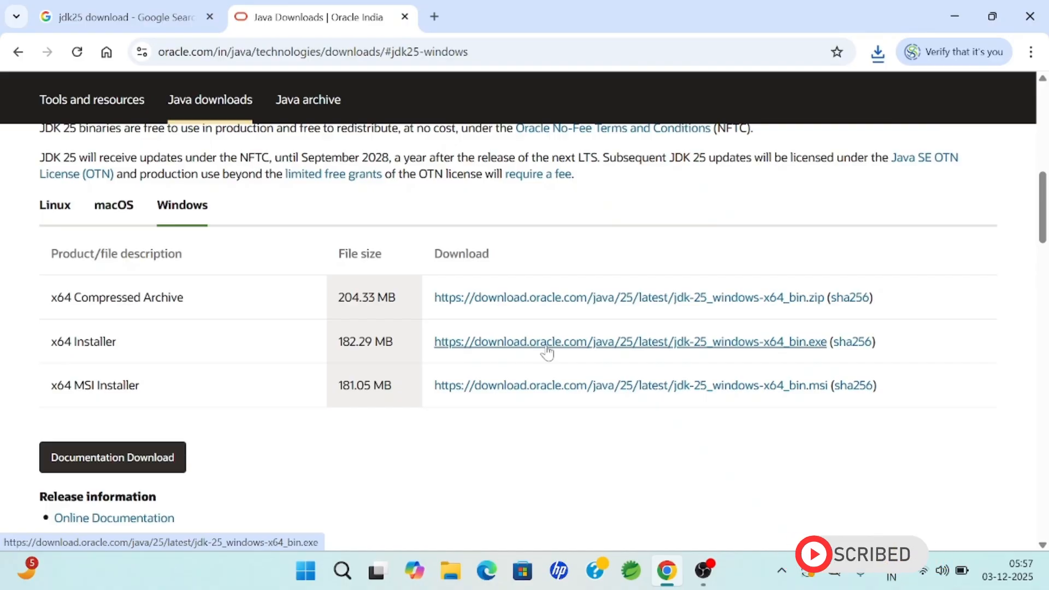
Run jdk-25_windows-x64_bin from the Downloads folder and install the JDK to the default C:\Program Files\Java\jdk-25\ location
click(452, 572)
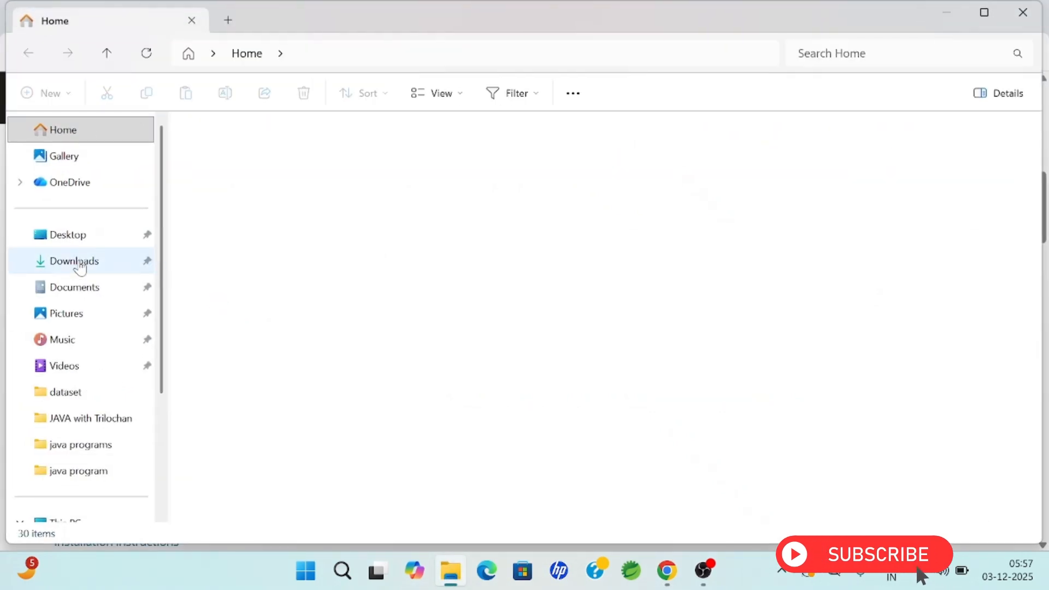
click(80, 265)
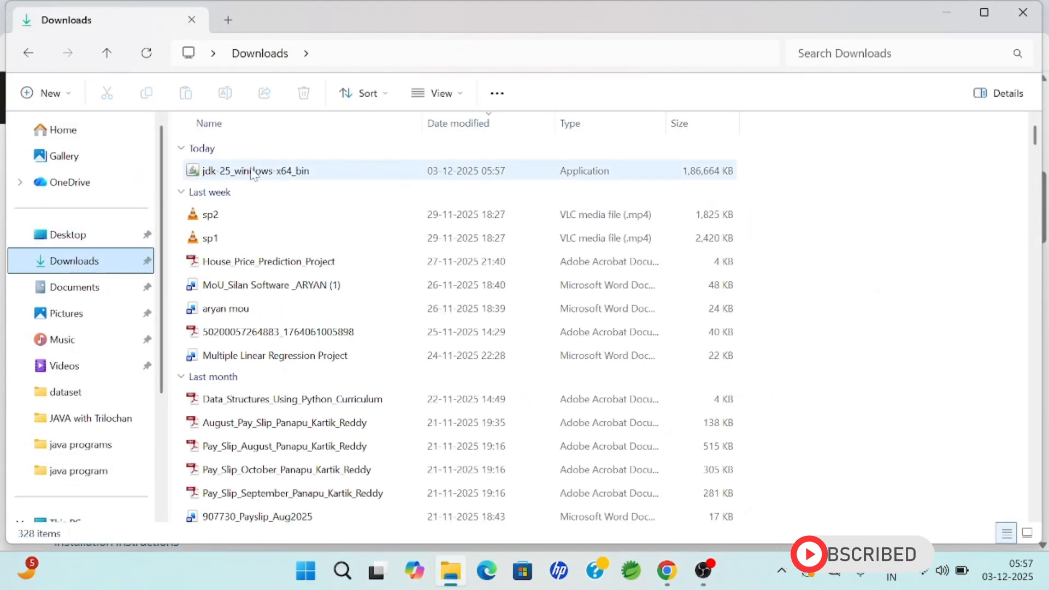
double_click(261, 176)
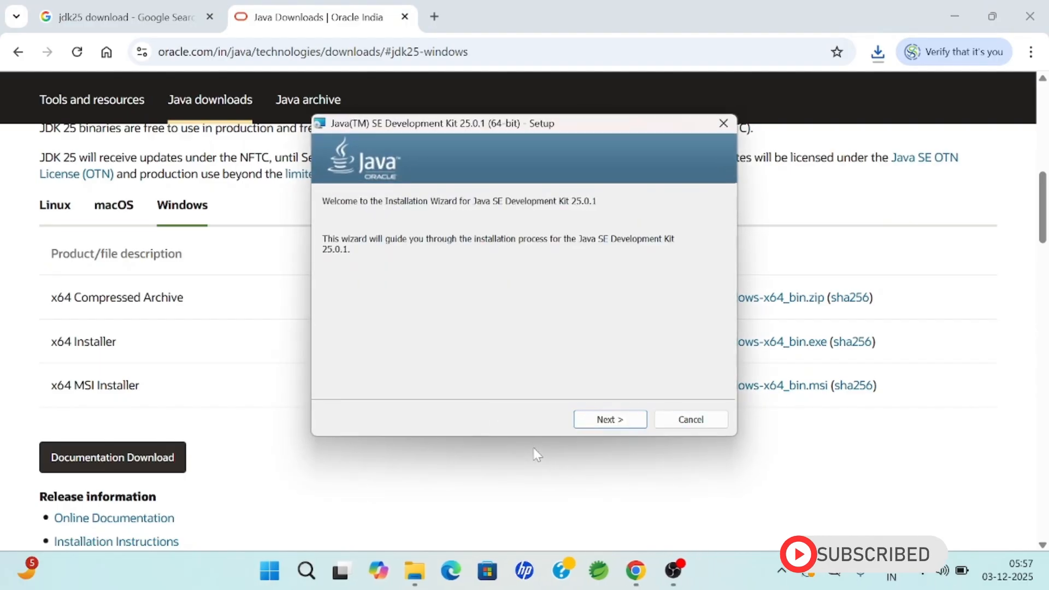
click(595, 421)
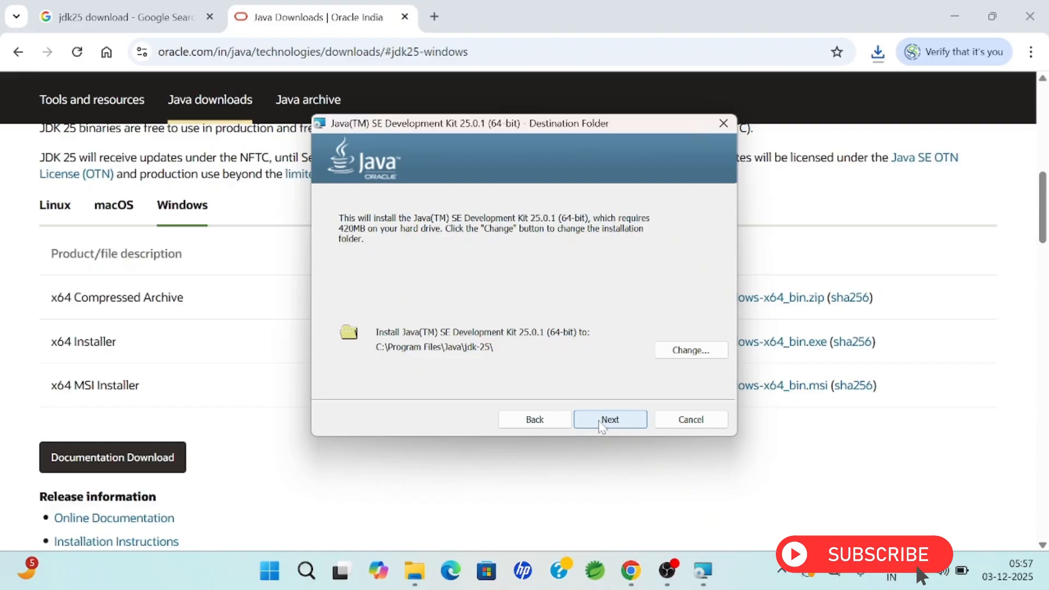
click(600, 422)
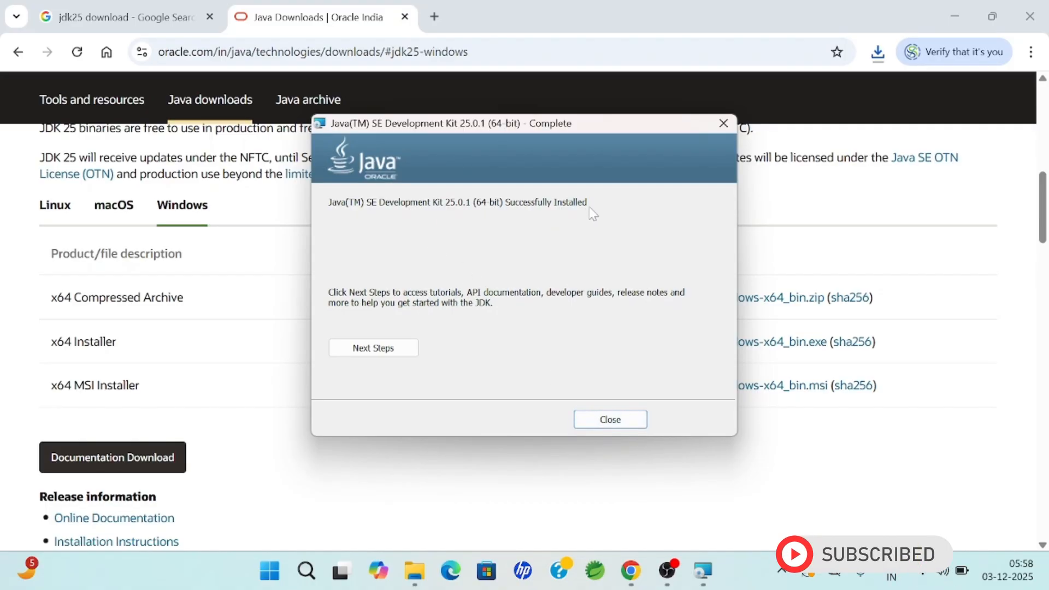
click(603, 420)
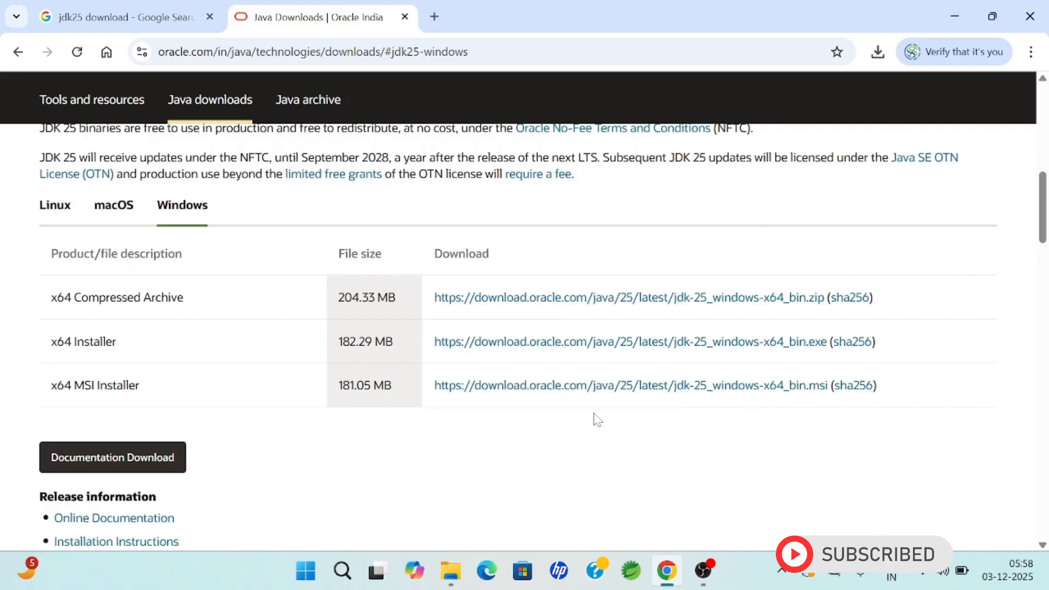
Browse in File Explorer to the JDK's bin folder at C:\Program Files\Java\jdk-25\bin
click(451, 571)
scroll(105, 296, down, 3)
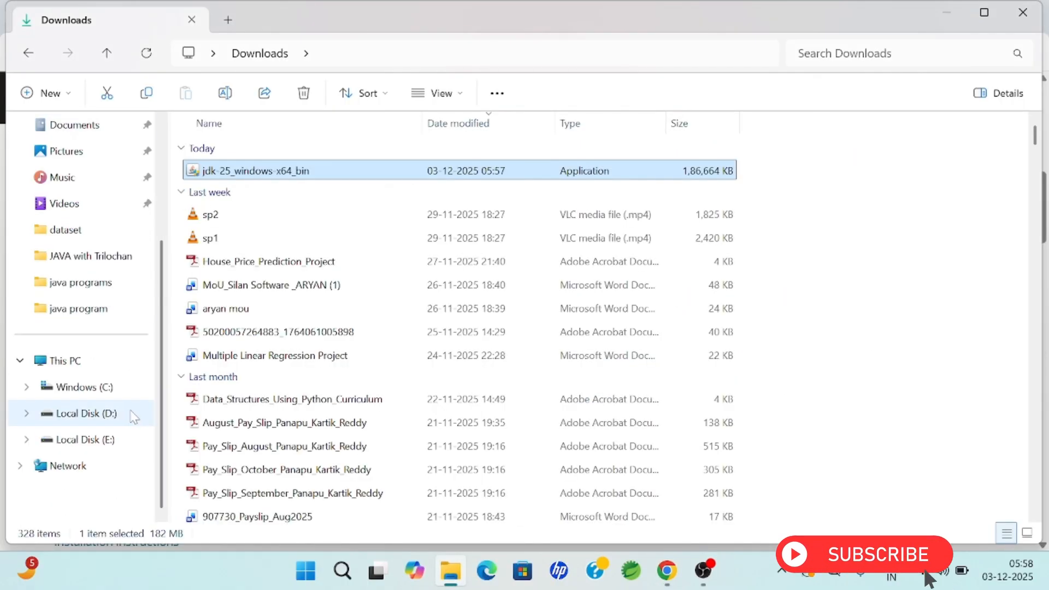
click(103, 389)
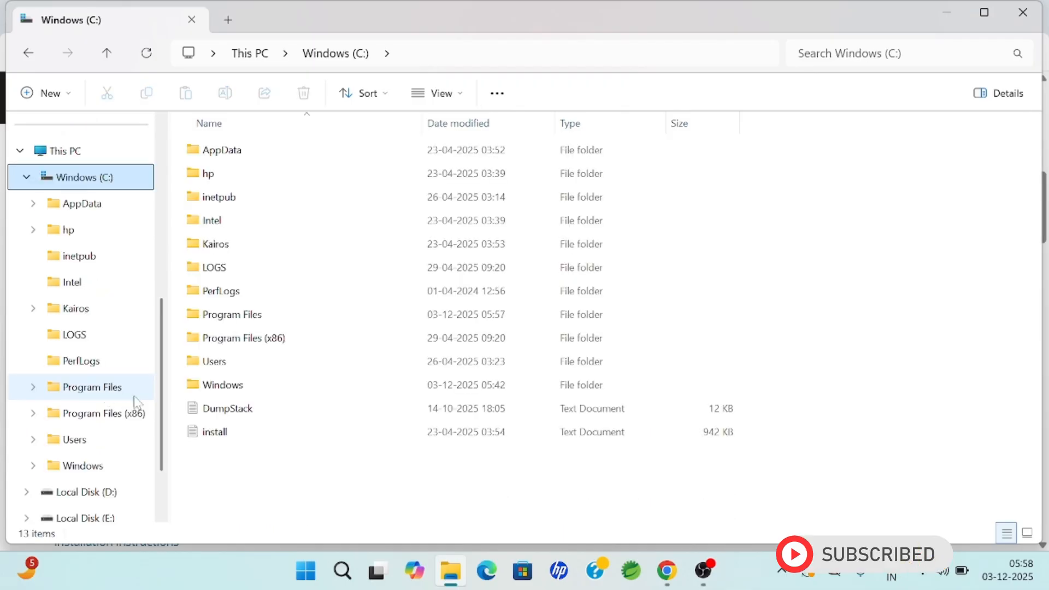
click(237, 316)
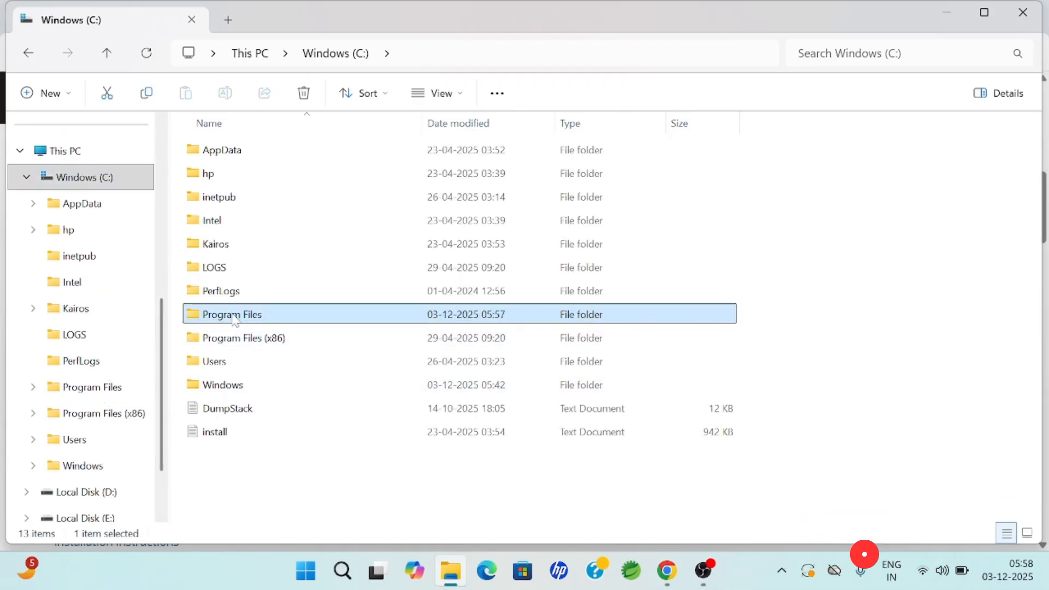
double_click(239, 321)
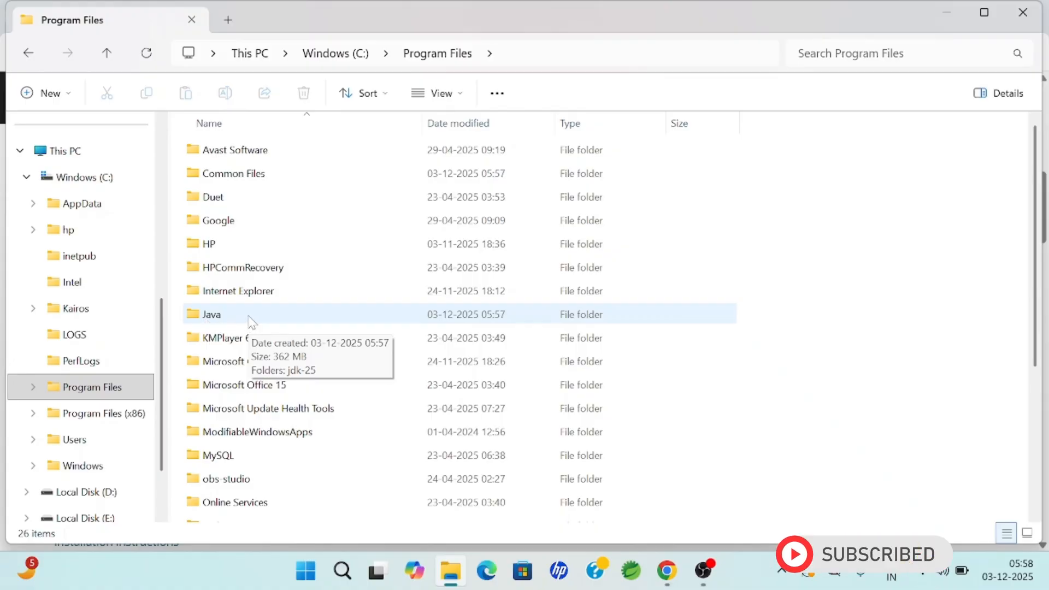
double_click(251, 322)
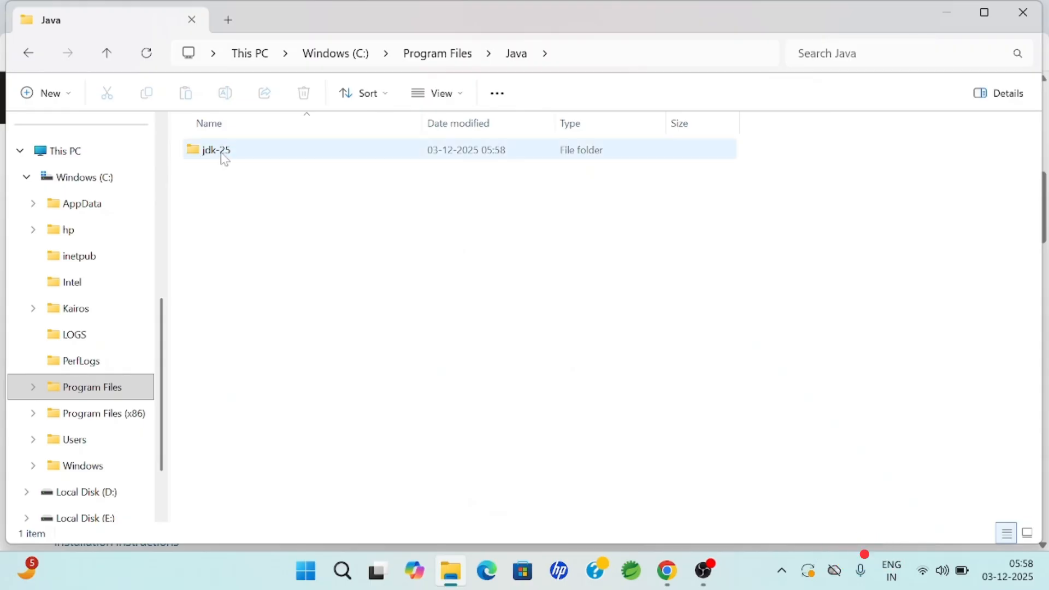
double_click(224, 158)
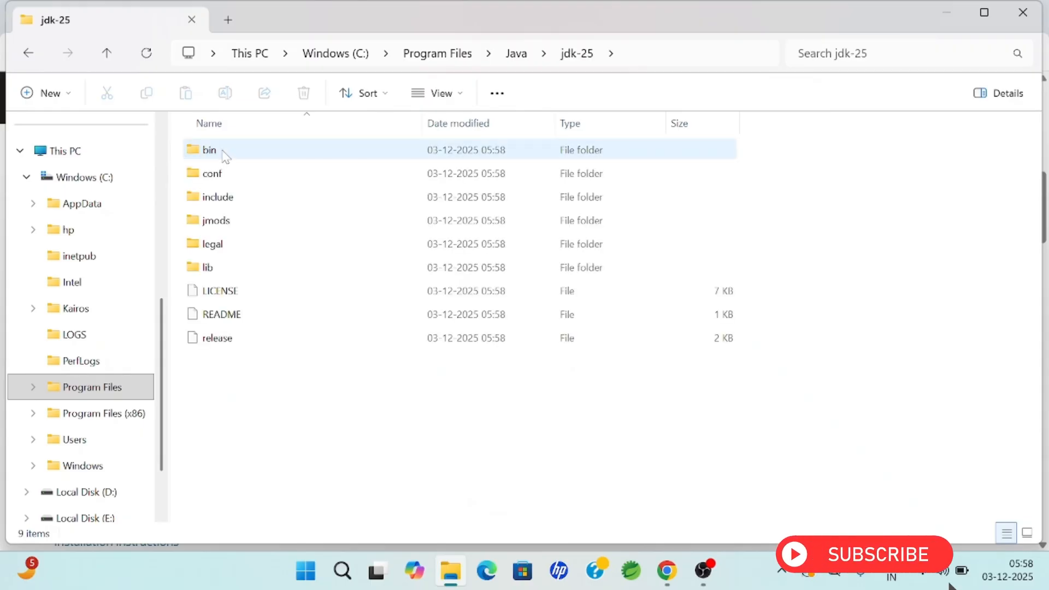
double_click(226, 156)
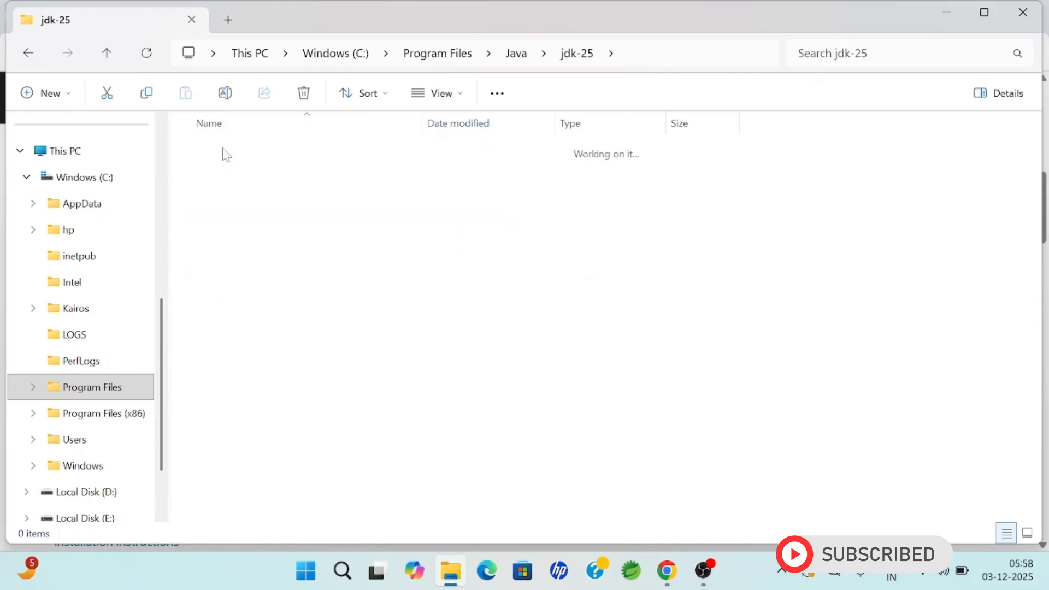
Copy the full path of the bin folder, C:\Program Files\Java\jdk-25\bin
click(716, 57)
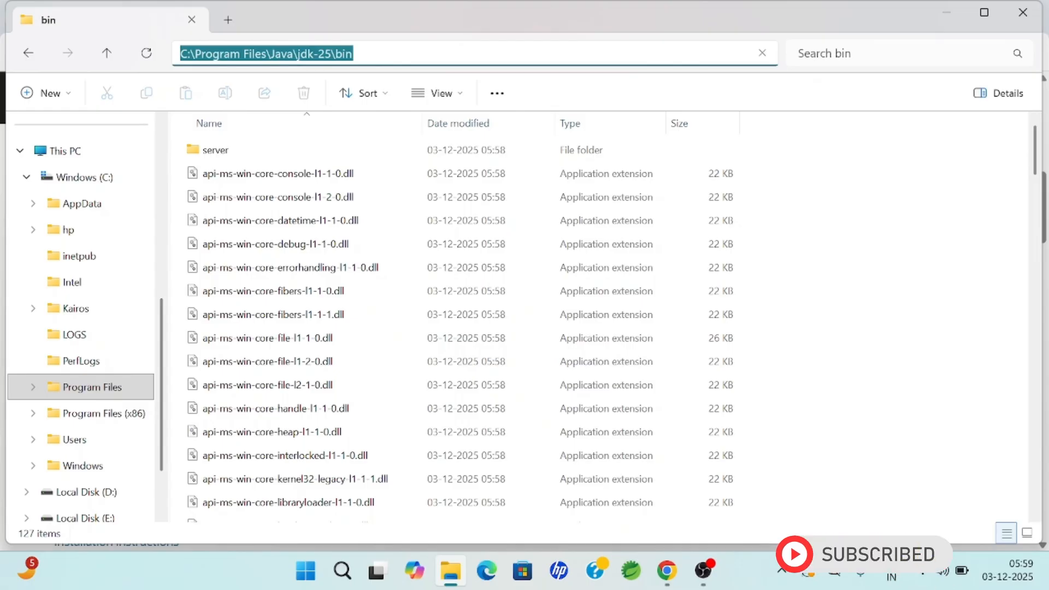
right_click(342, 58)
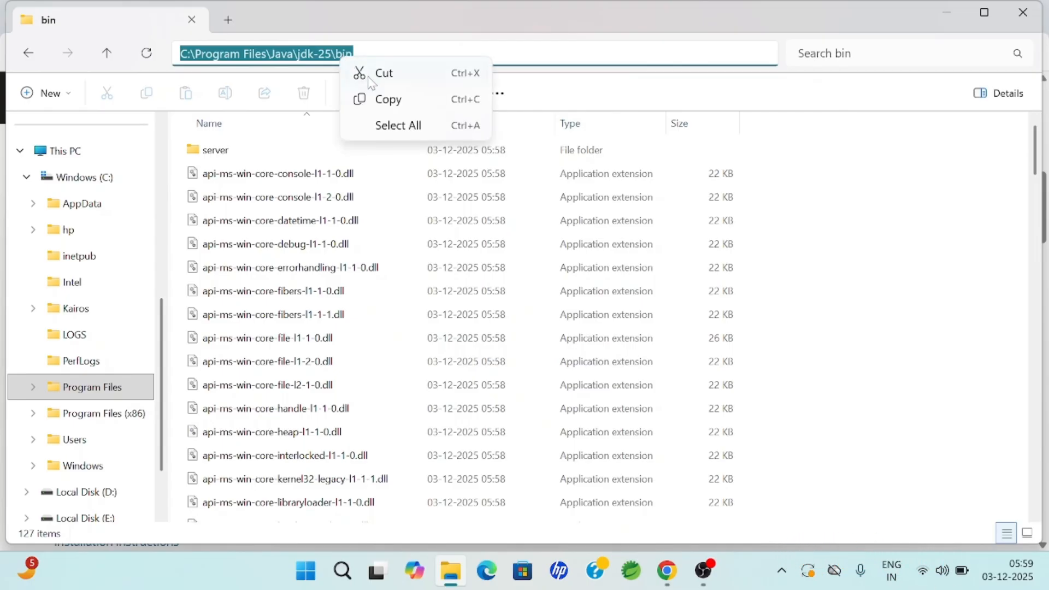
click(384, 99)
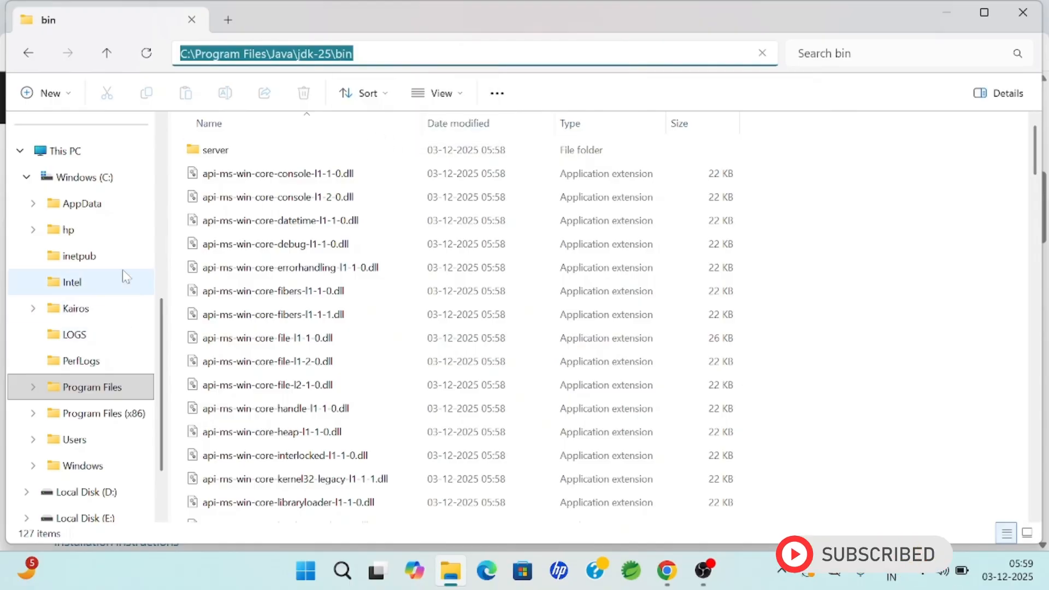
Open the Environment Variables dialog through This PC's properties and the advanced system settings
right_click(77, 155)
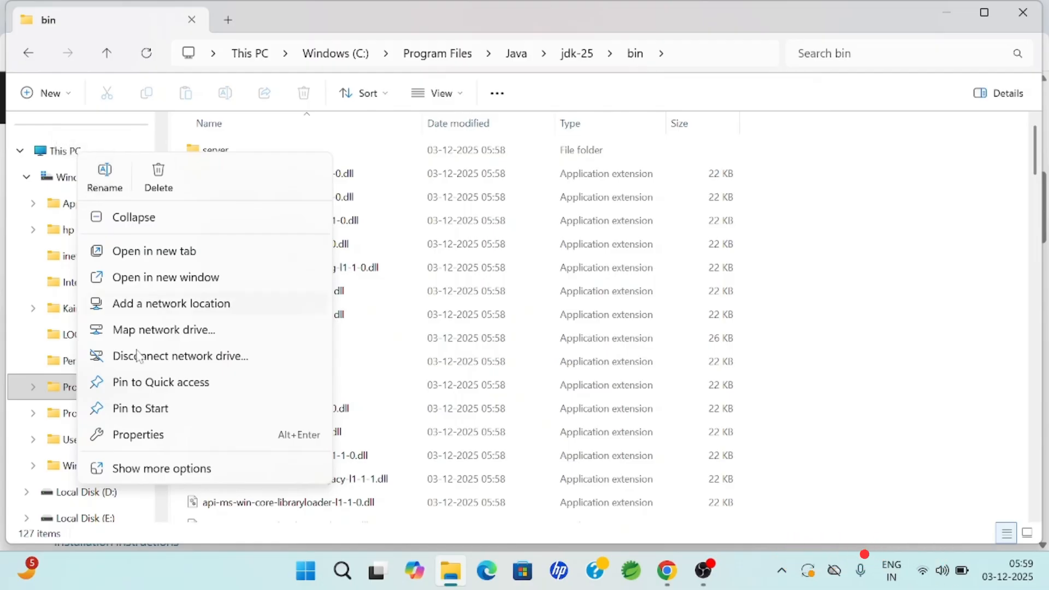
click(150, 436)
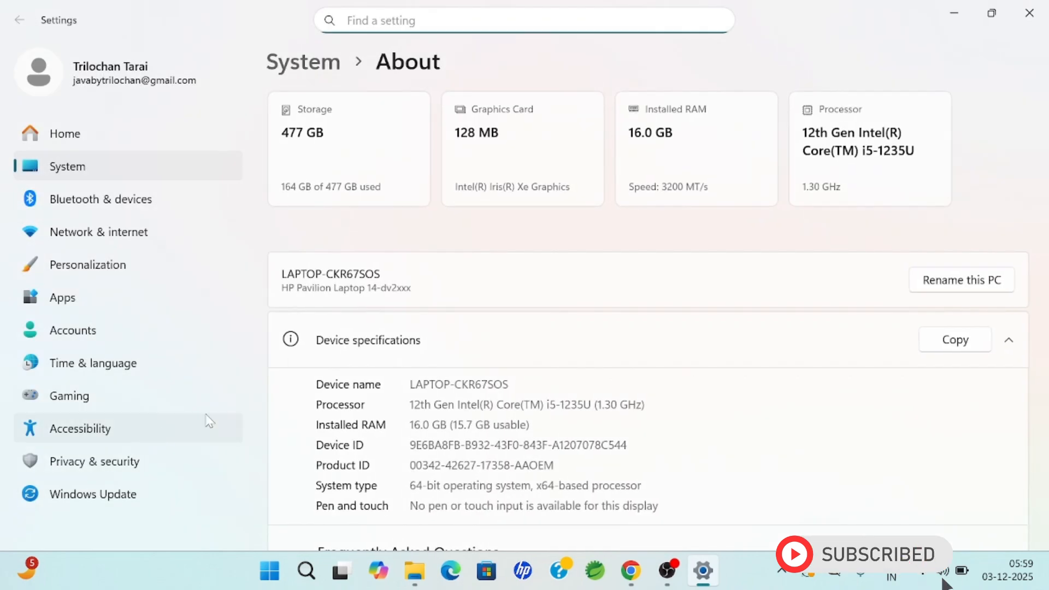
scroll(787, 421, down, 8)
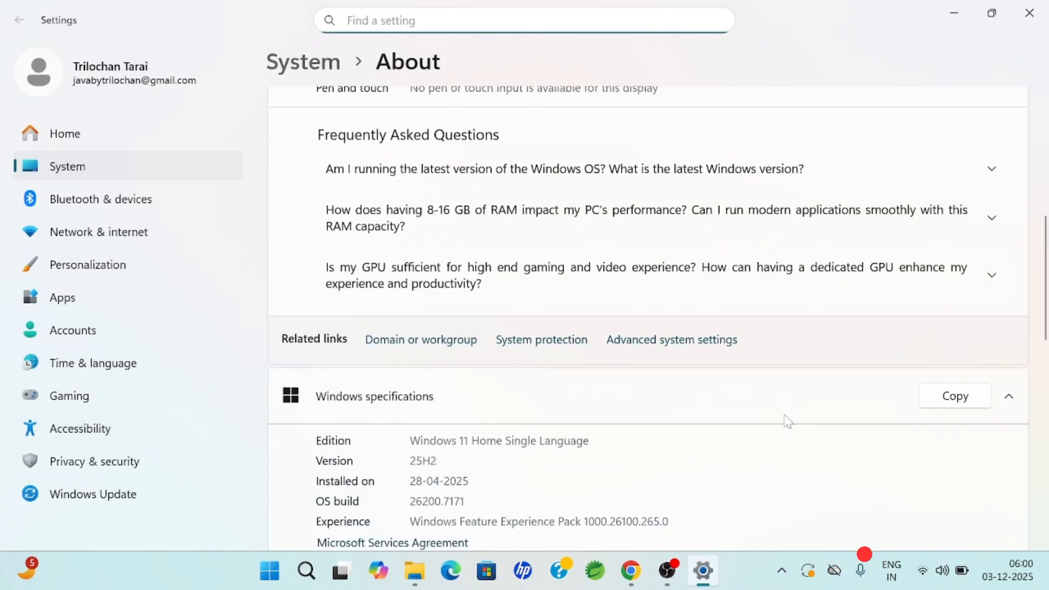
click(643, 346)
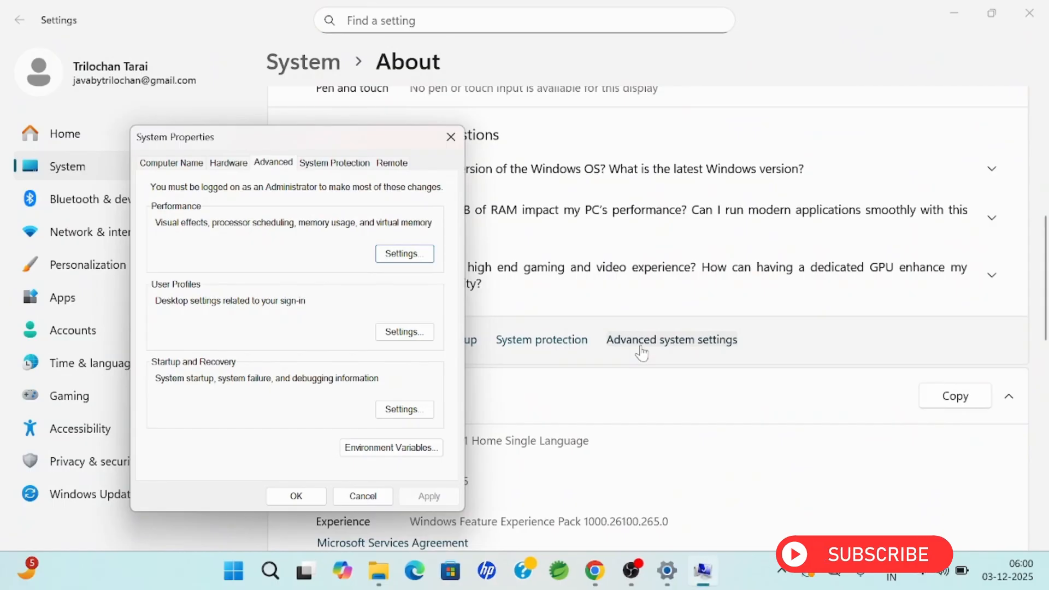
click(405, 448)
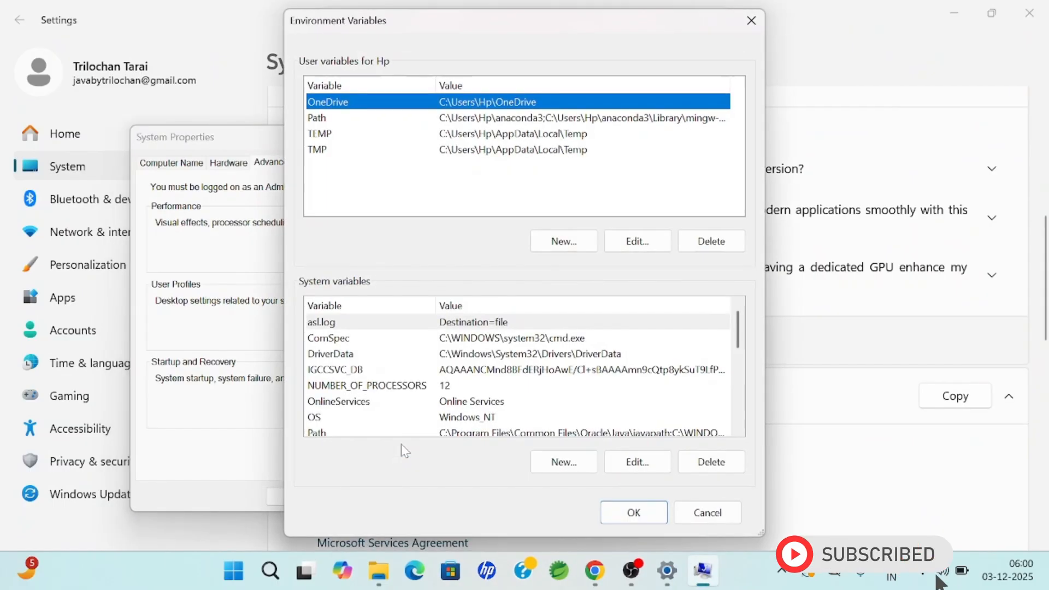
scroll(631, 363, down, 1)
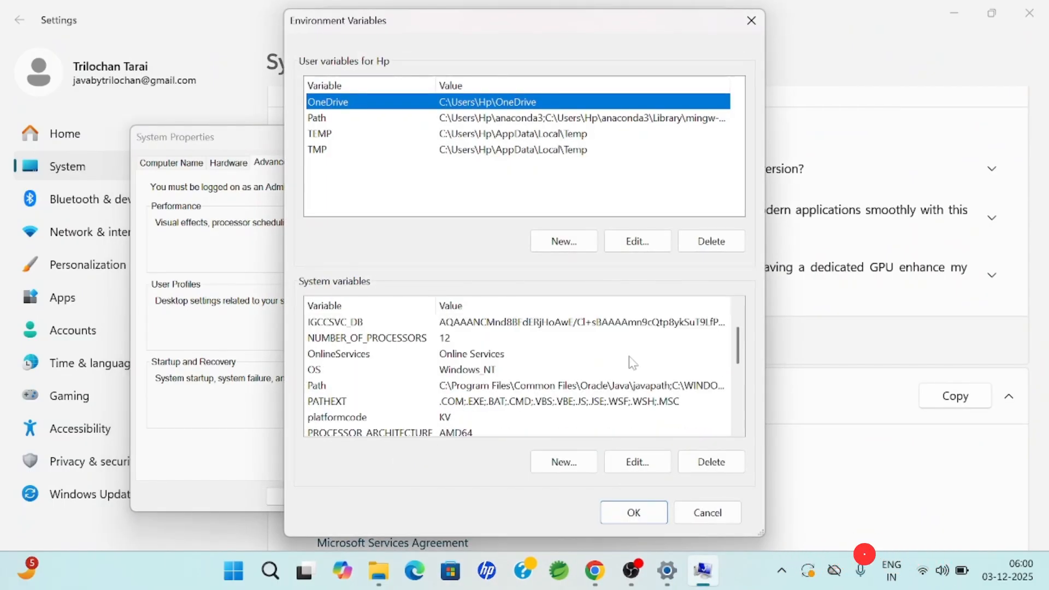
double_click(468, 386)
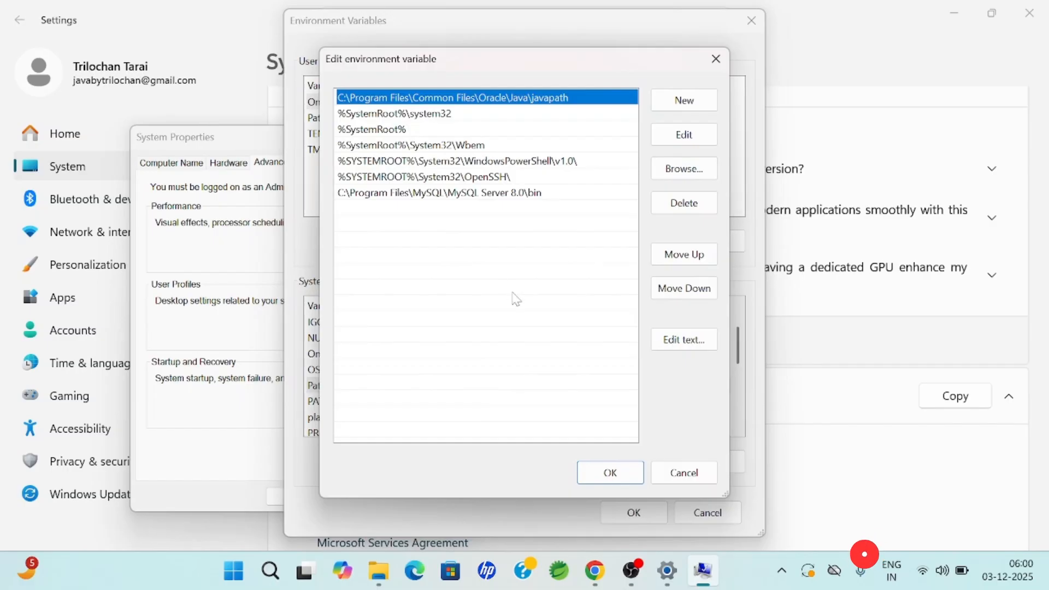
click(683, 342)
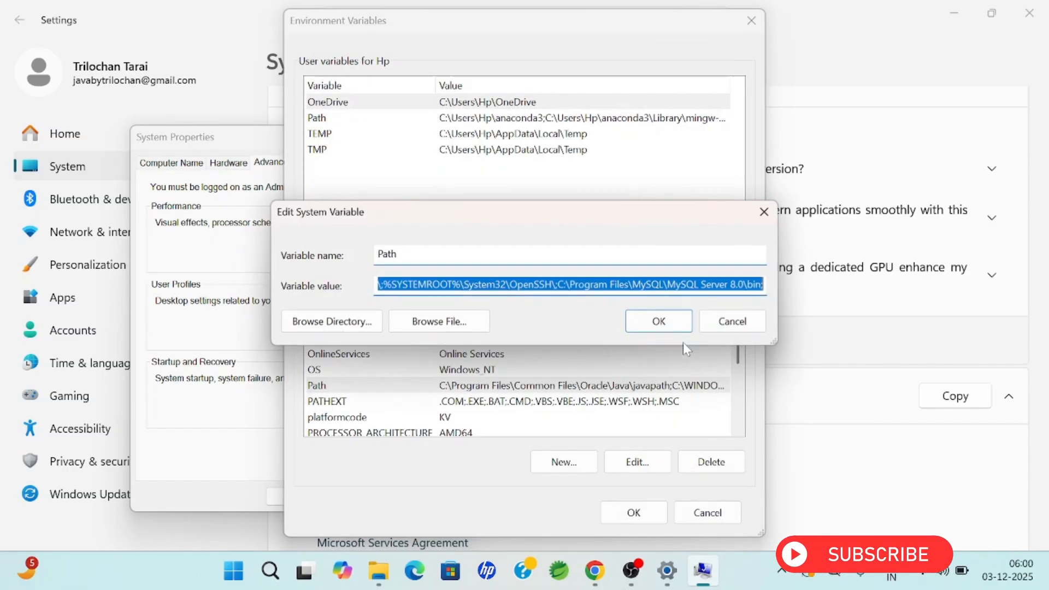
click(659, 321)
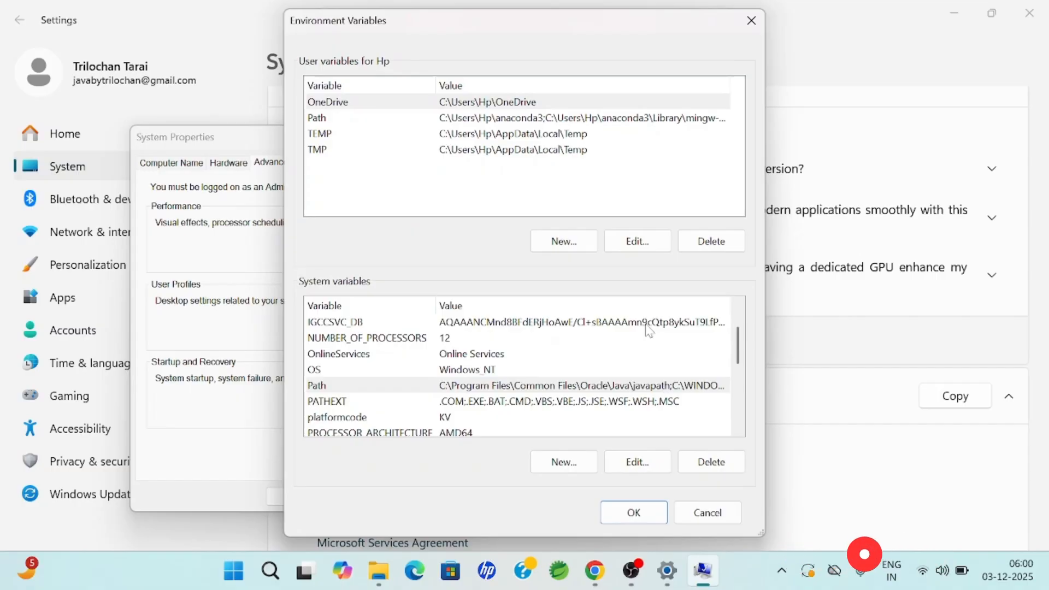
Append C:\Program Files\Java\jdk-25\bin to the end of the system Path variable's value as text and save the environment variable changes
click(454, 387)
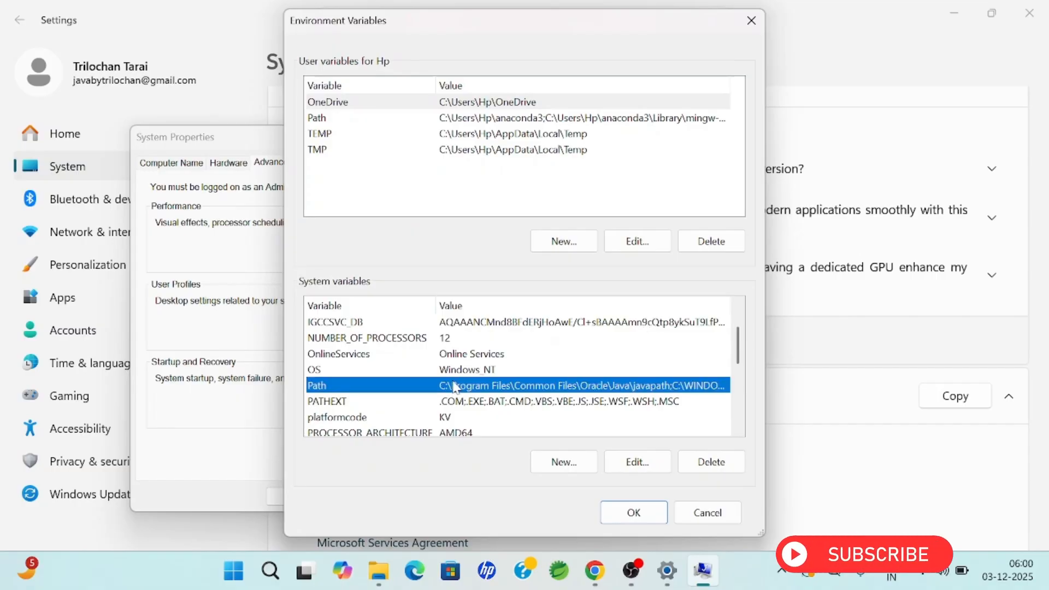
double_click(458, 386)
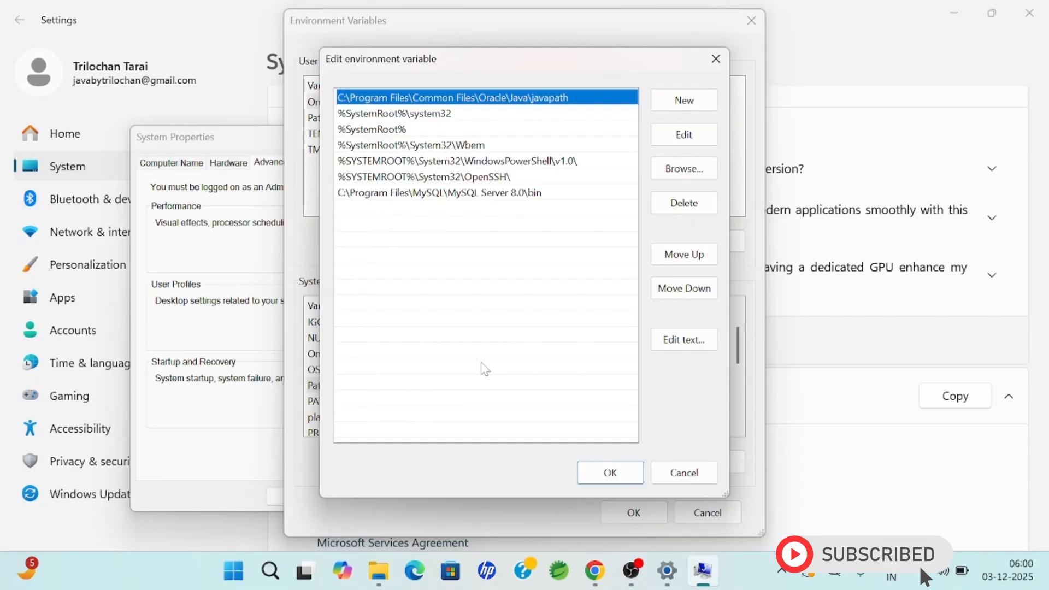
click(680, 341)
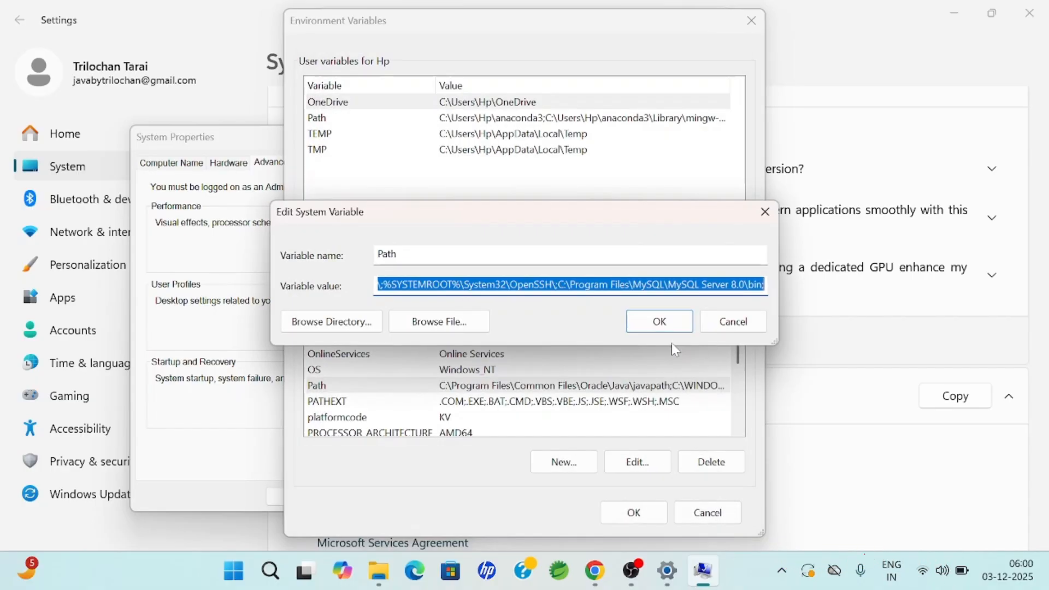
click(765, 285)
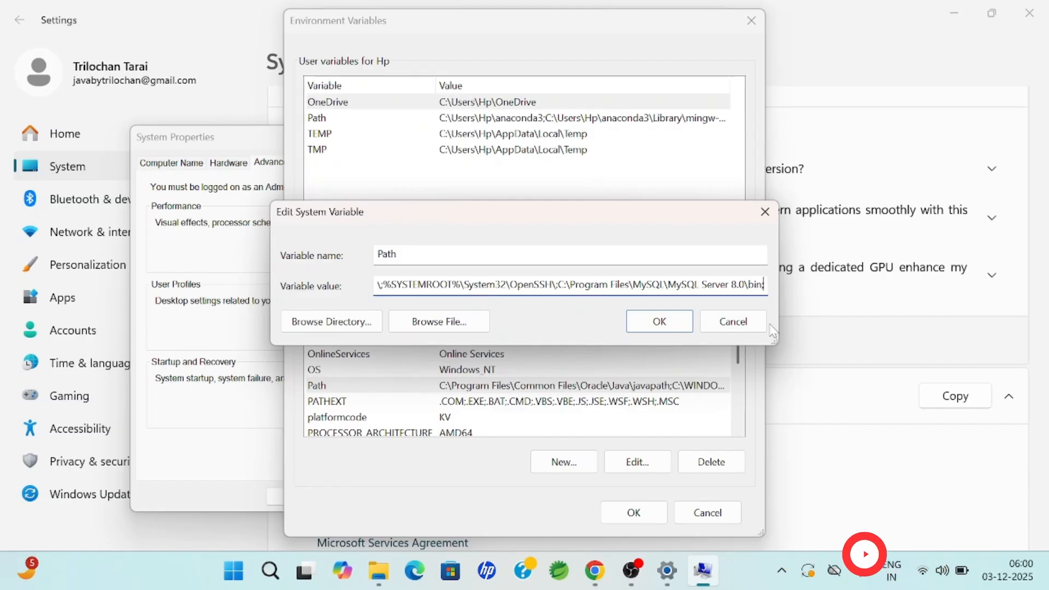
text(C:\Program Files\Java\jdk-25\bin)
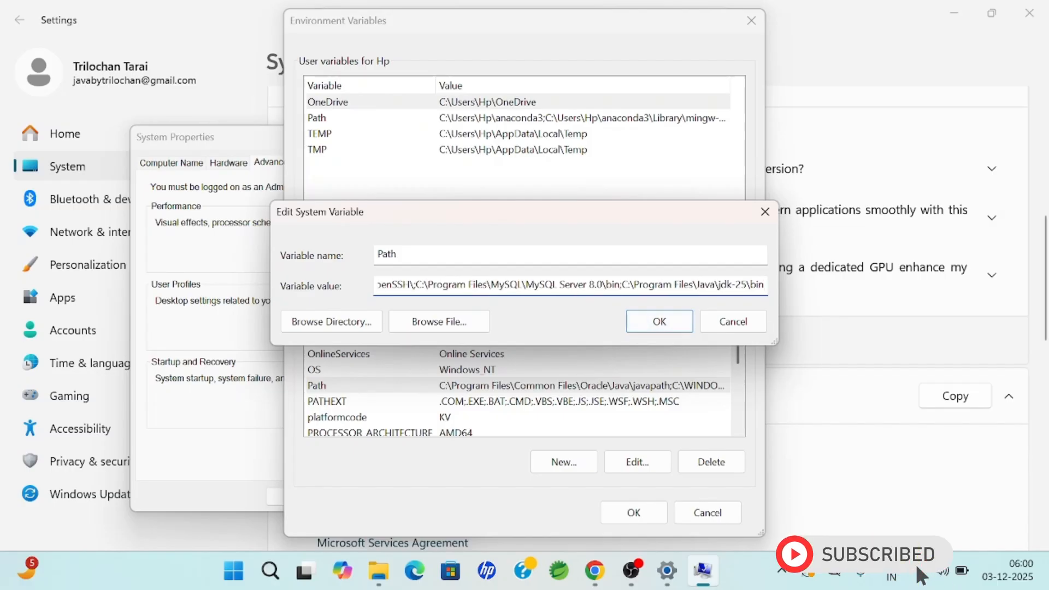
drag(623, 284, 764, 284)
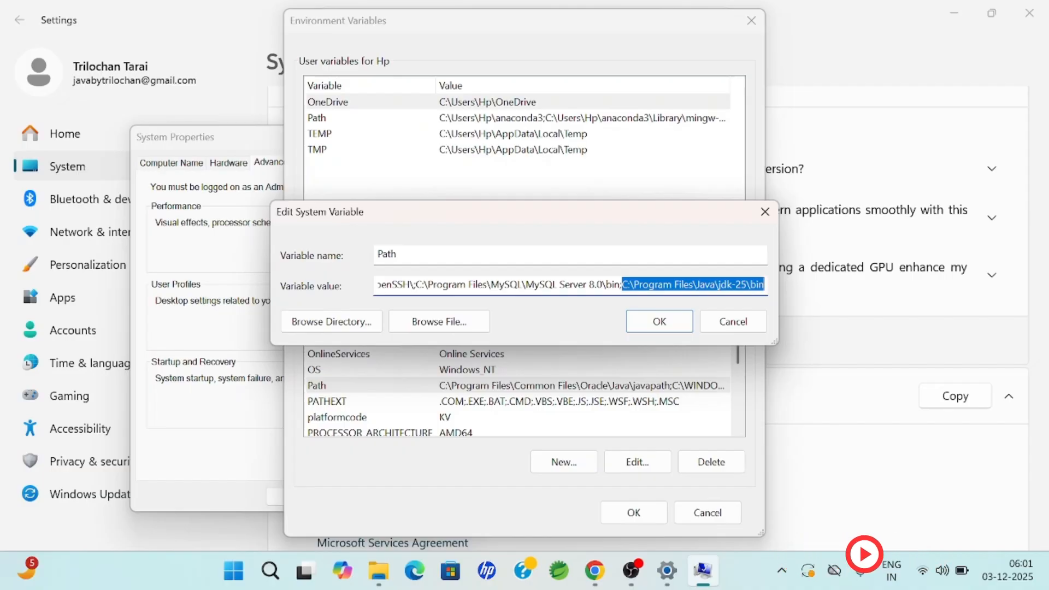
click(764, 285)
click(659, 325)
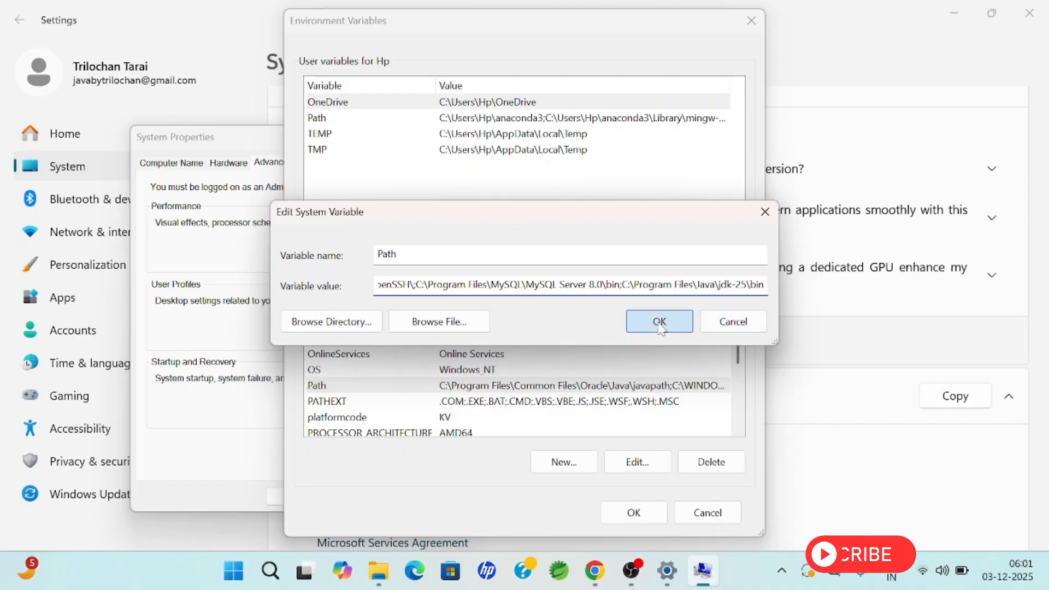
click(634, 513)
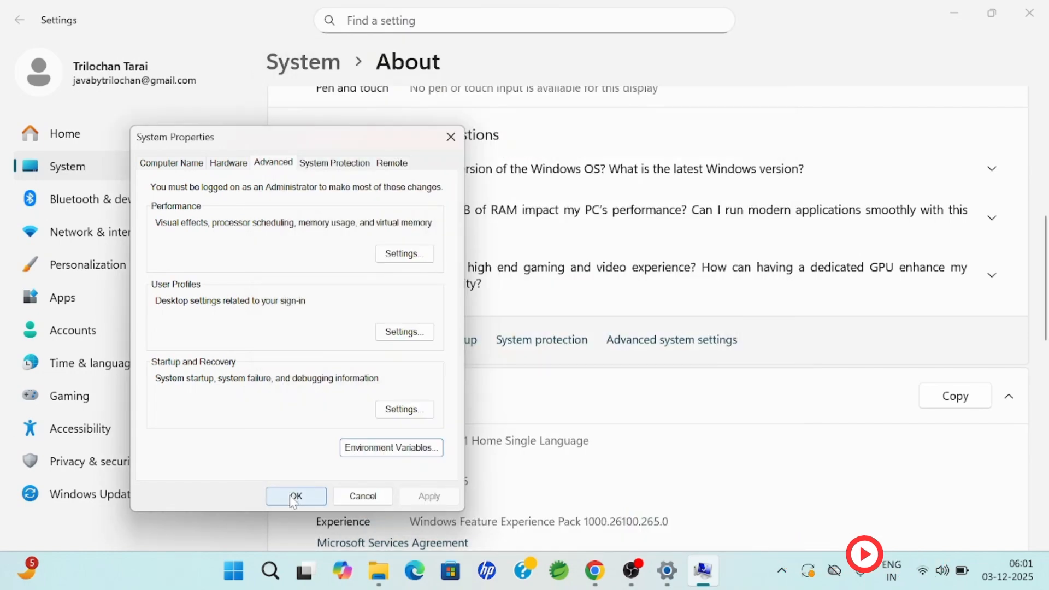
click(296, 497)
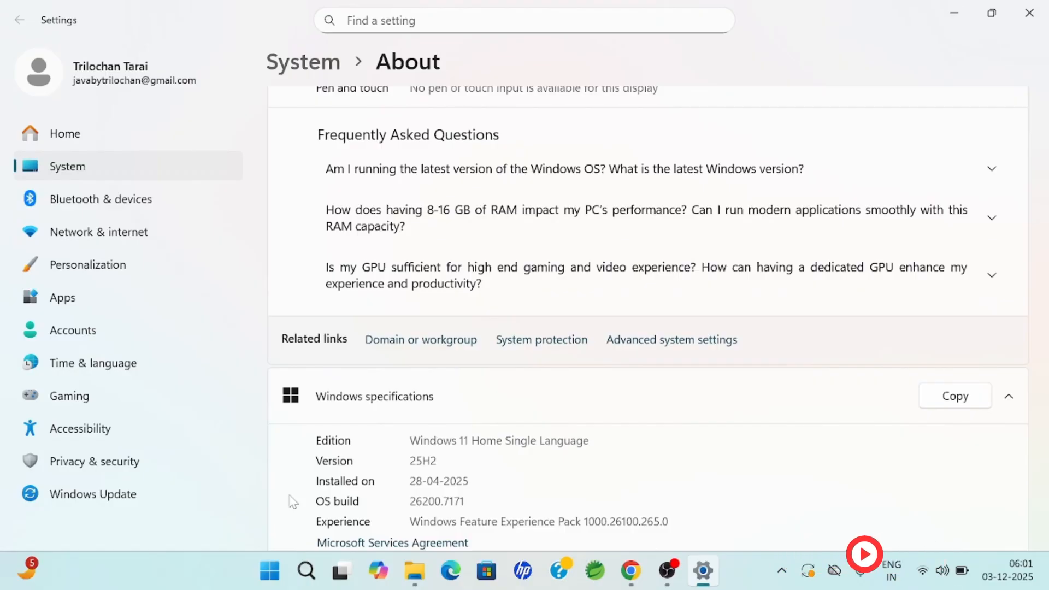
Switch from Settings to the Java Downloads page in Chrome and launch Command Prompt by searching for cmd
mouse_move(631, 571)
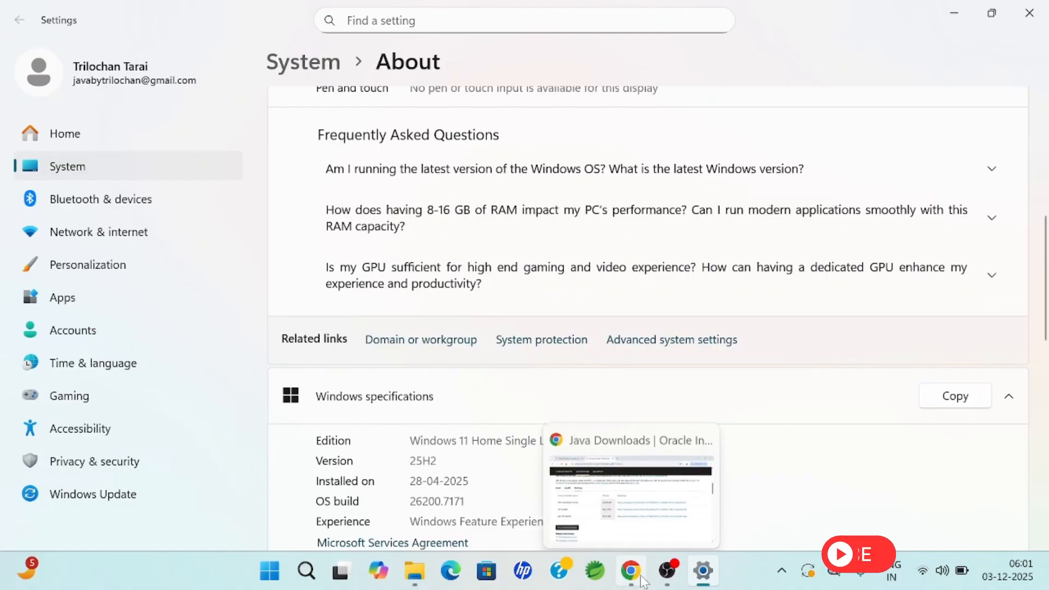
click(599, 494)
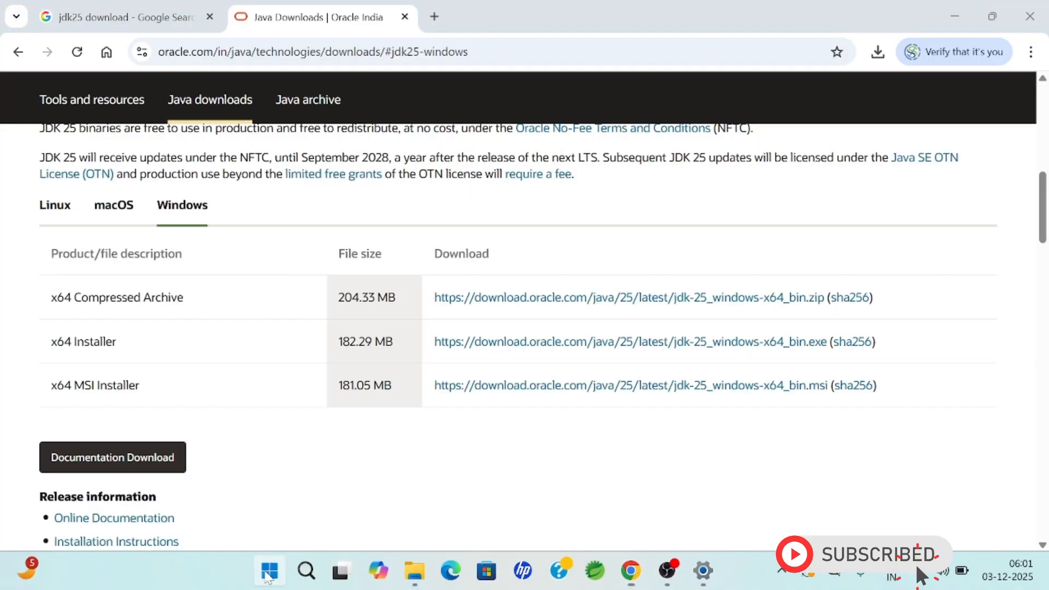
click(267, 574)
text(cmd)
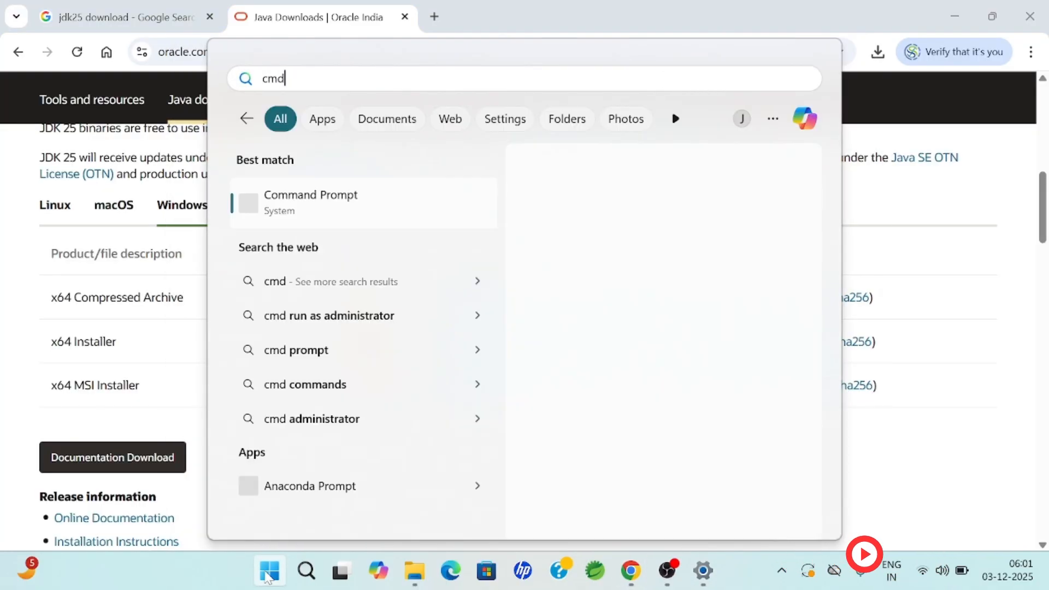
key(Return)
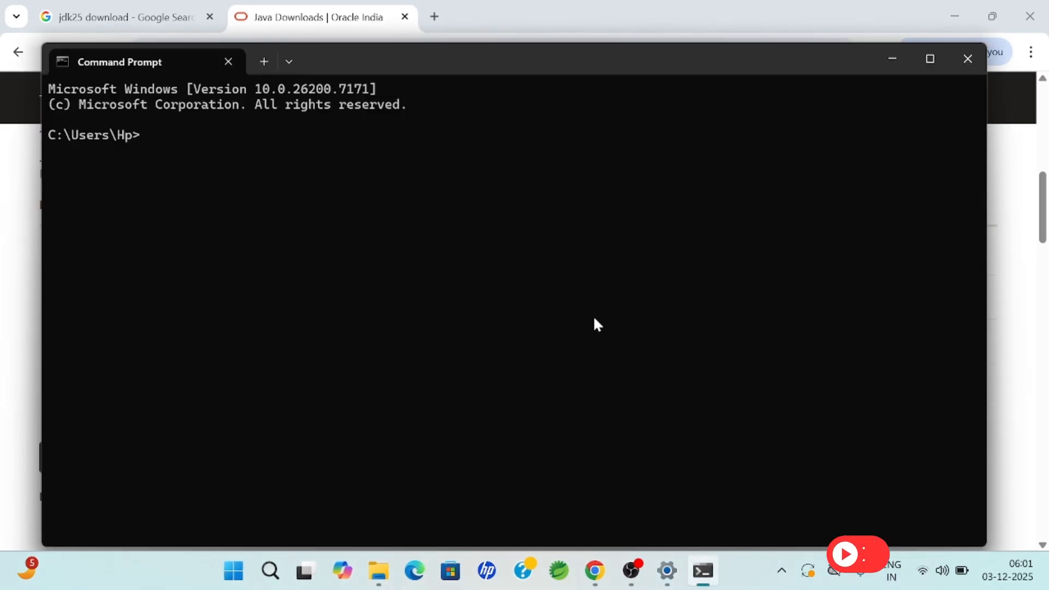
Run java --version in Command Prompt and highlight the Java version number in its output
text(java)
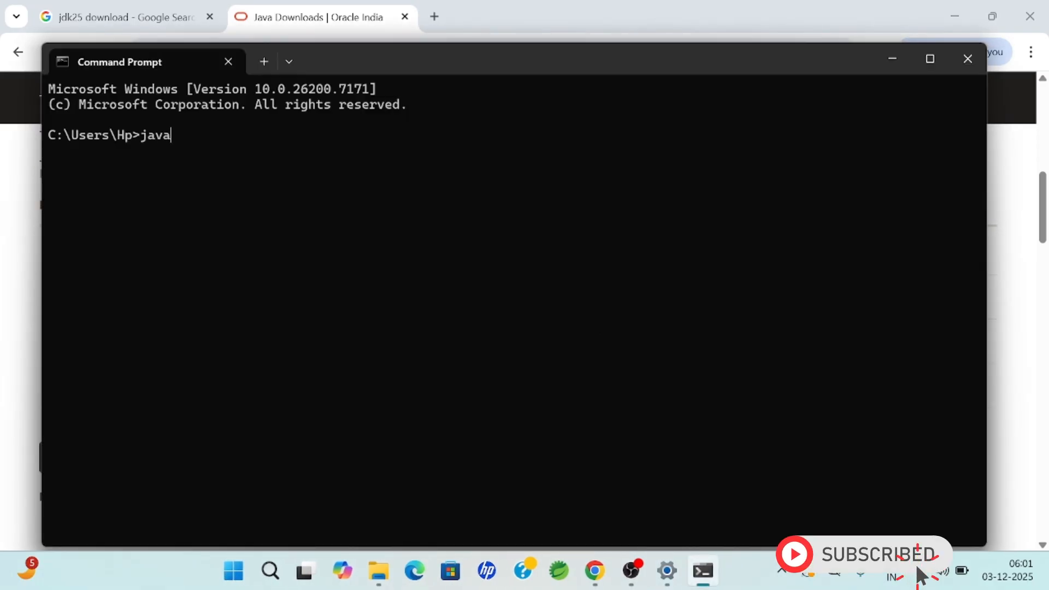
text( -)
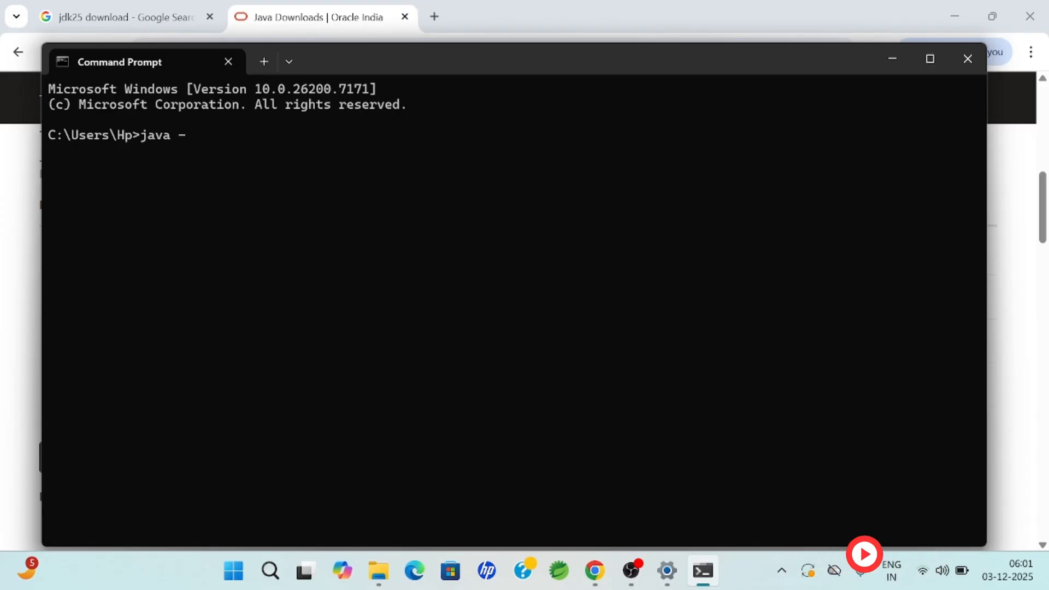
text(-version)
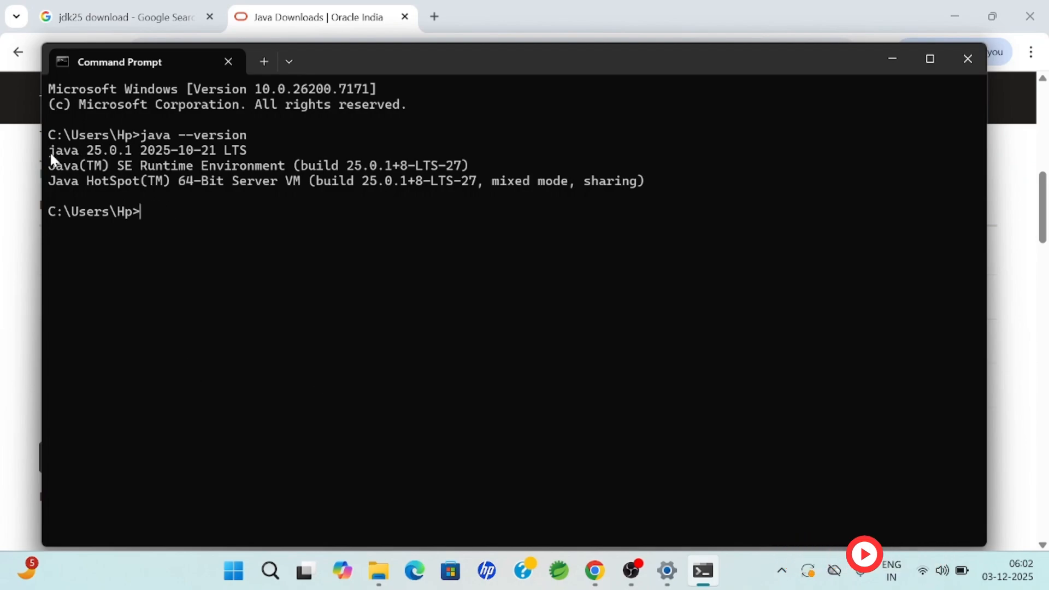
drag(49, 148, 124, 160)
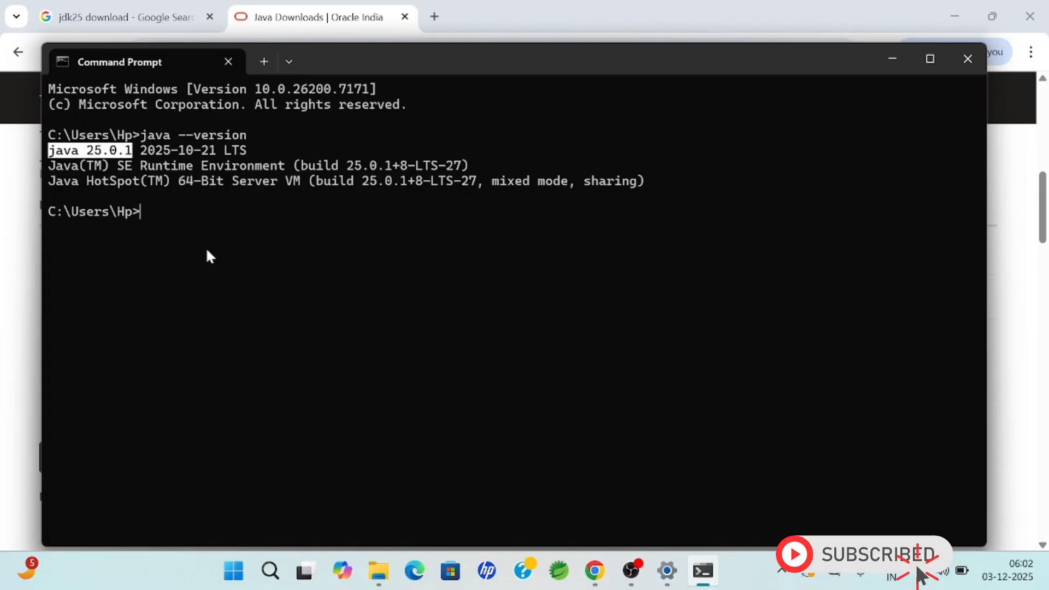